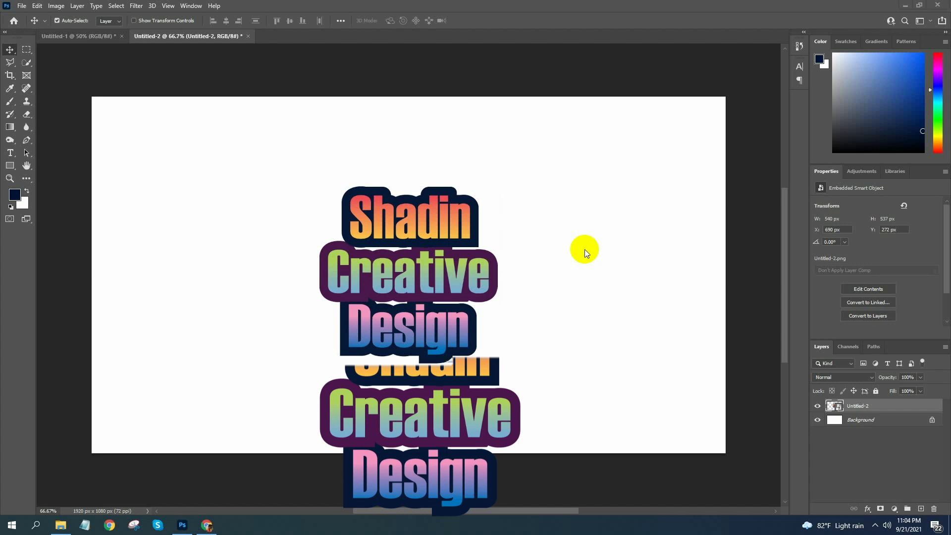
pyautogui.click(403, 288)
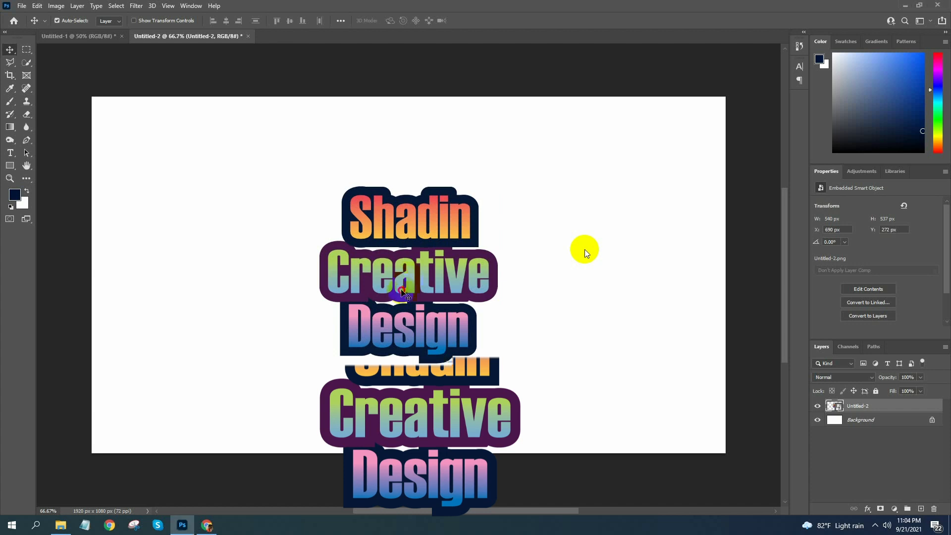
pyautogui.moveTo(405, 274)
pyautogui.mouseDown()
pyautogui.moveTo(423, 286)
pyautogui.moveTo(407, 276)
pyautogui.mouseUp()
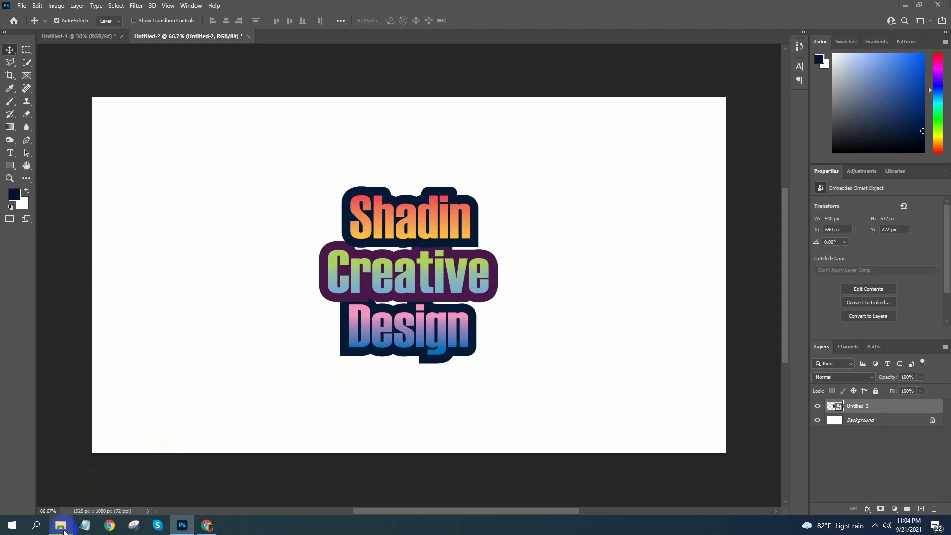
# Open the Folded_White_T-Shirt_Over_Wood_Surface_Mockup PSD from the tt folder in Downloads
pyautogui.click(61, 526)
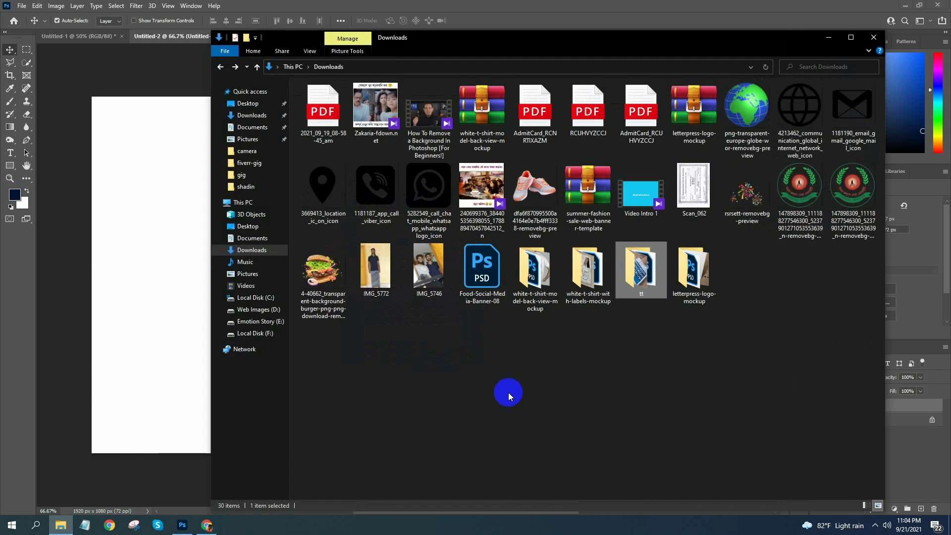
pyautogui.doubleClick(652, 276)
pyautogui.doubleClick(381, 109)
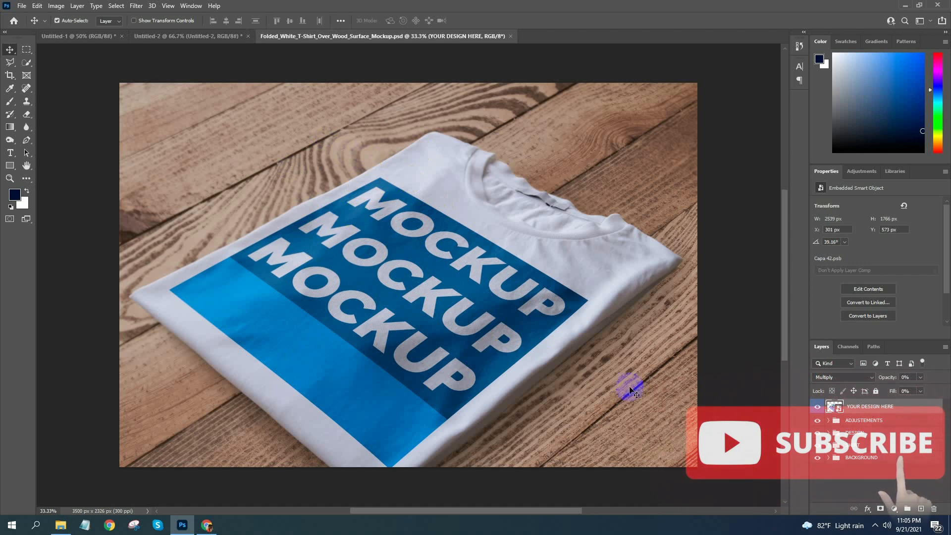
# Check the visibility of the YOUR DESIGN HERE layer and view its smart object contents
pyautogui.rightClick(861, 407)
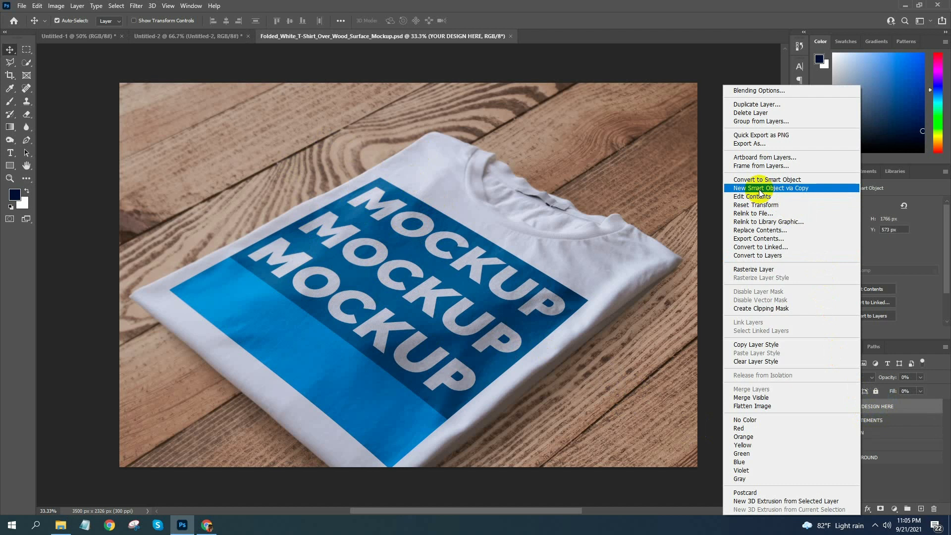
pyautogui.click(661, 174)
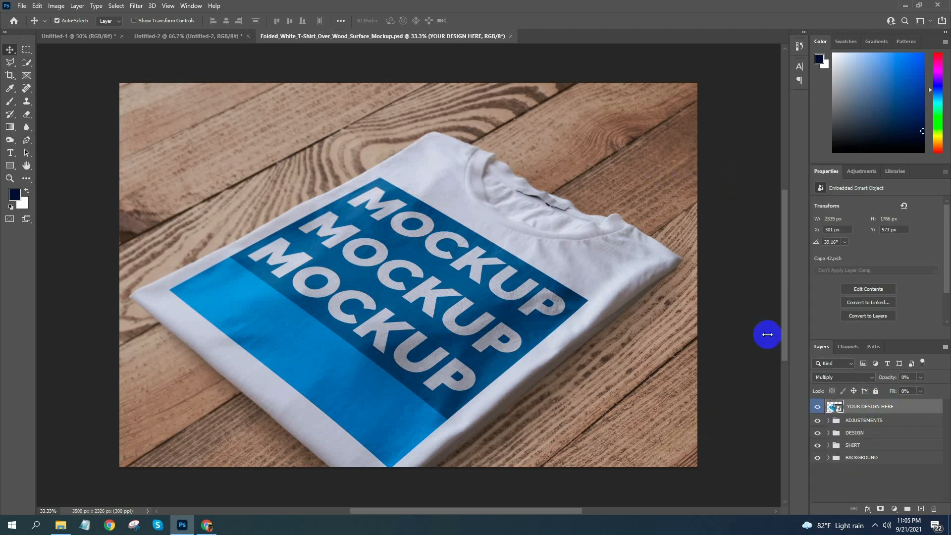
pyautogui.click(817, 424)
pyautogui.click(816, 407)
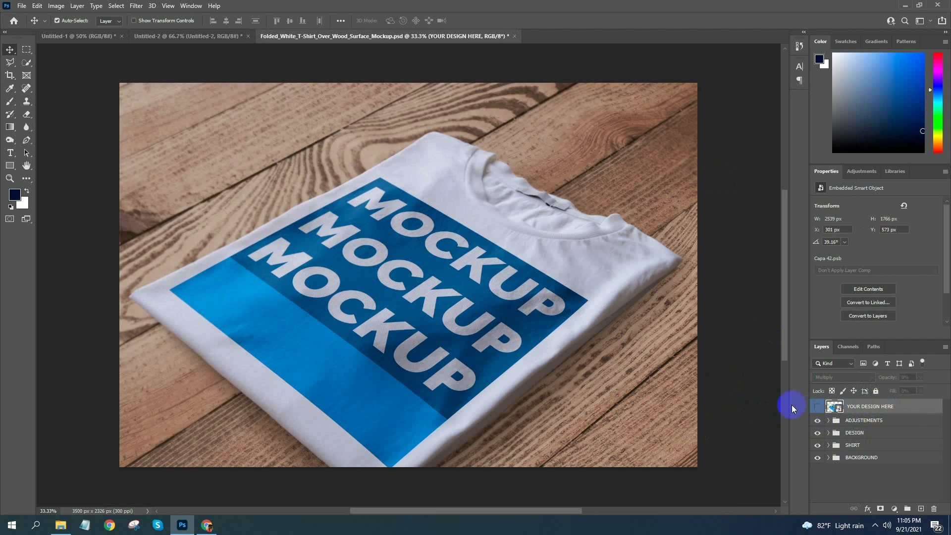
pyautogui.click(816, 407)
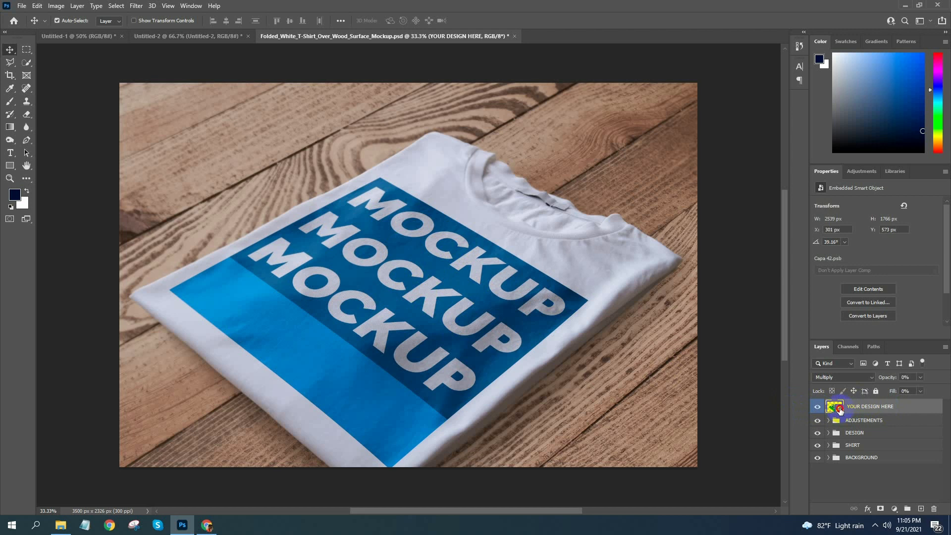
pyautogui.doubleClick(837, 408)
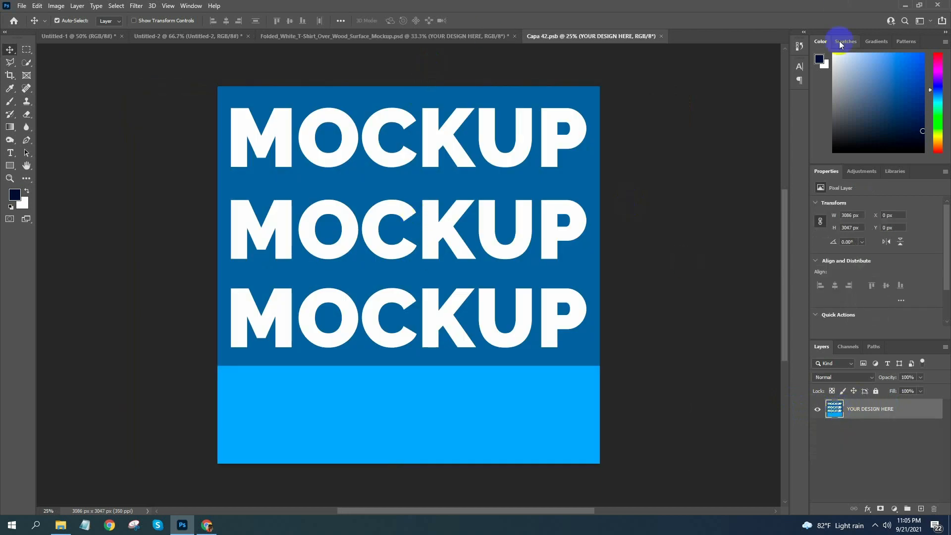
pyautogui.click(661, 36)
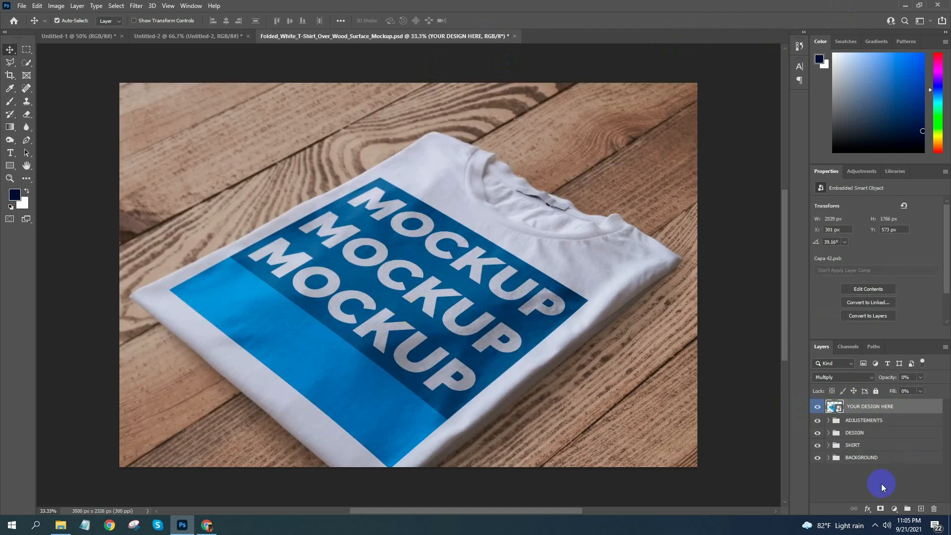
# Expand the ADJUSTEMENTS, DESIGN and SHIRT layer groups and view the contents of the Design smart object
pyautogui.click(829, 421)
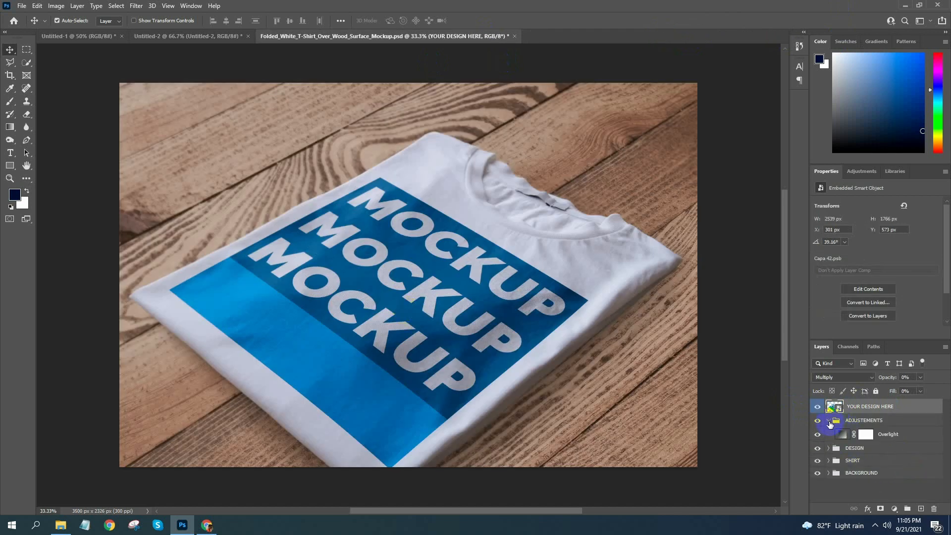
pyautogui.click(828, 448)
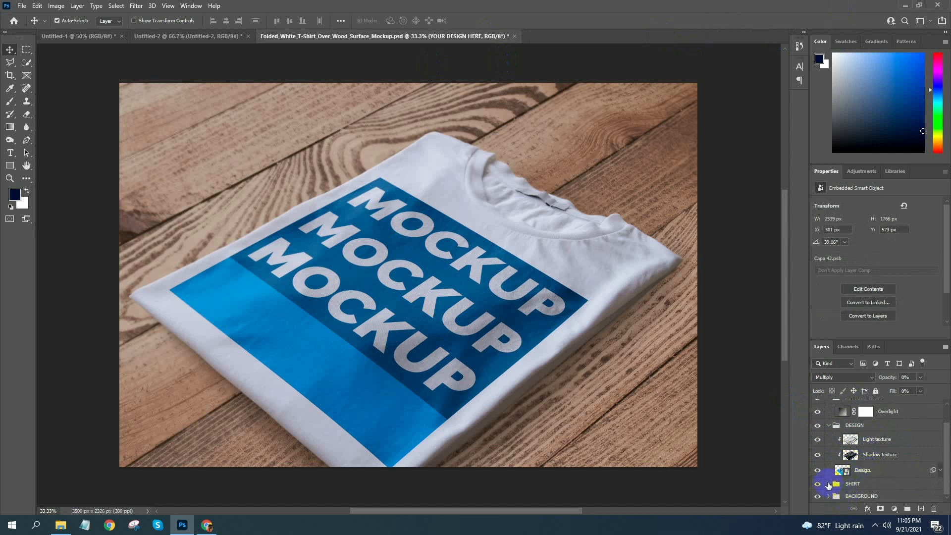
pyautogui.click(829, 484)
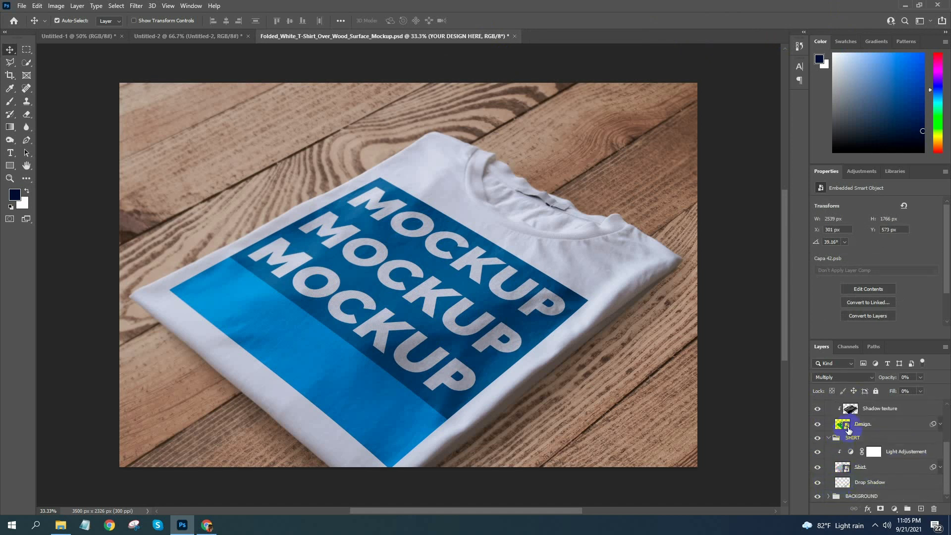
pyautogui.doubleClick(848, 427)
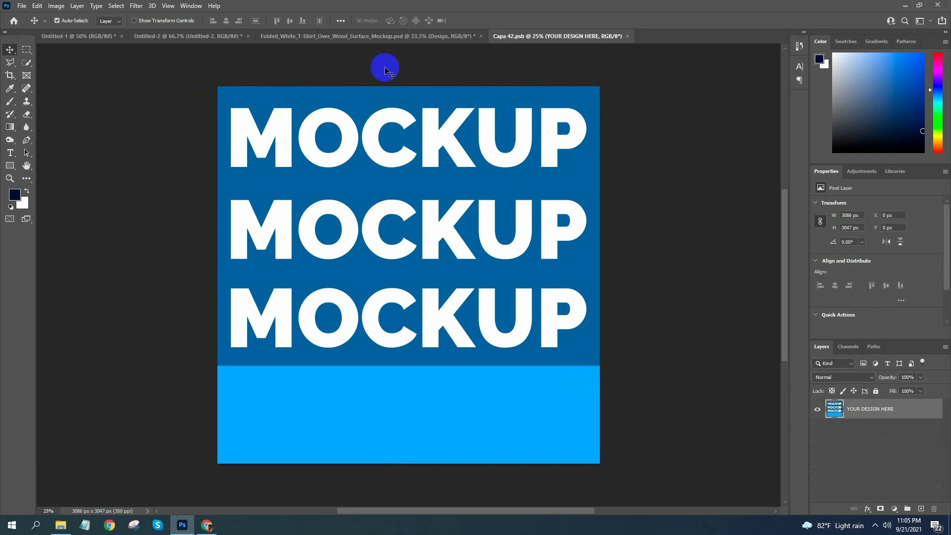
pyautogui.click(627, 36)
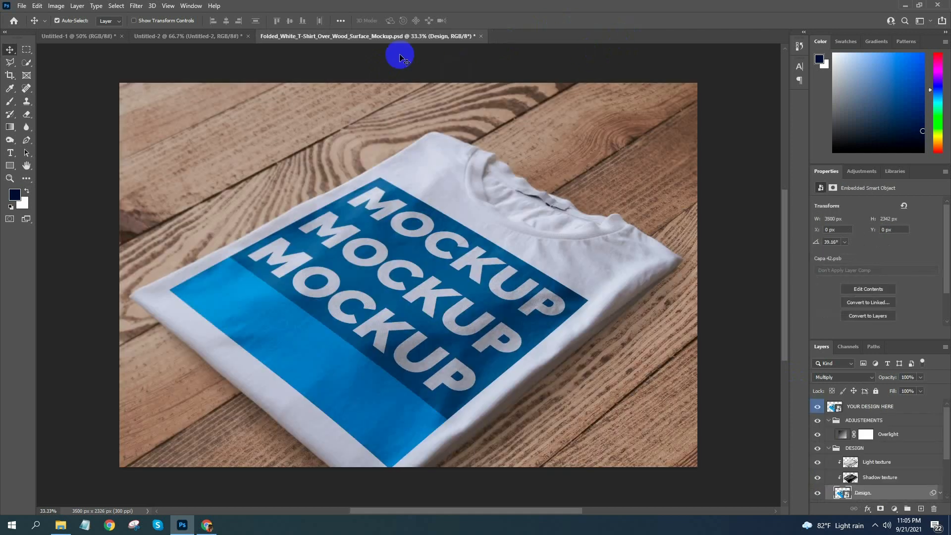
# Hide the placeholder layer inside the YOUR DESIGN HERE smart object and copy in the lettering artwork from the Untitled-2 document
pyautogui.doubleClick(837, 409)
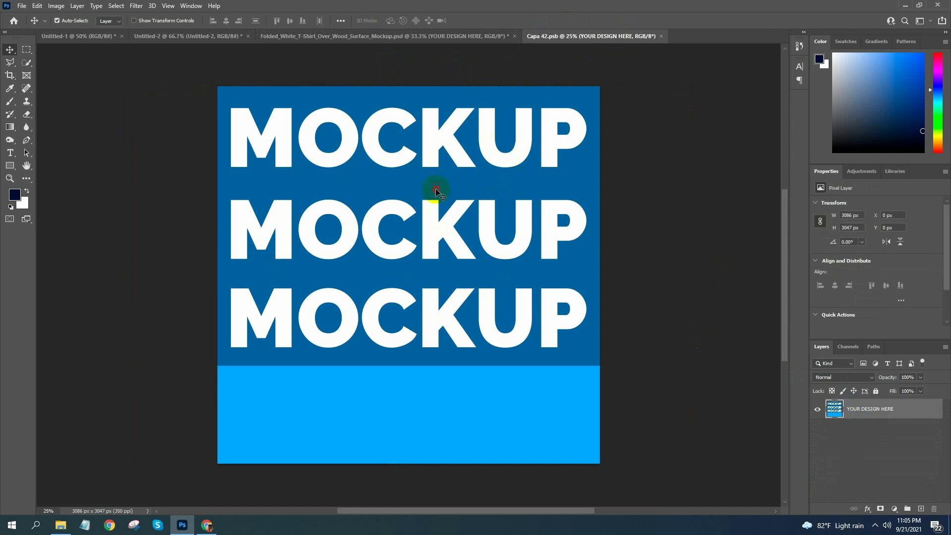
pyautogui.click(818, 410)
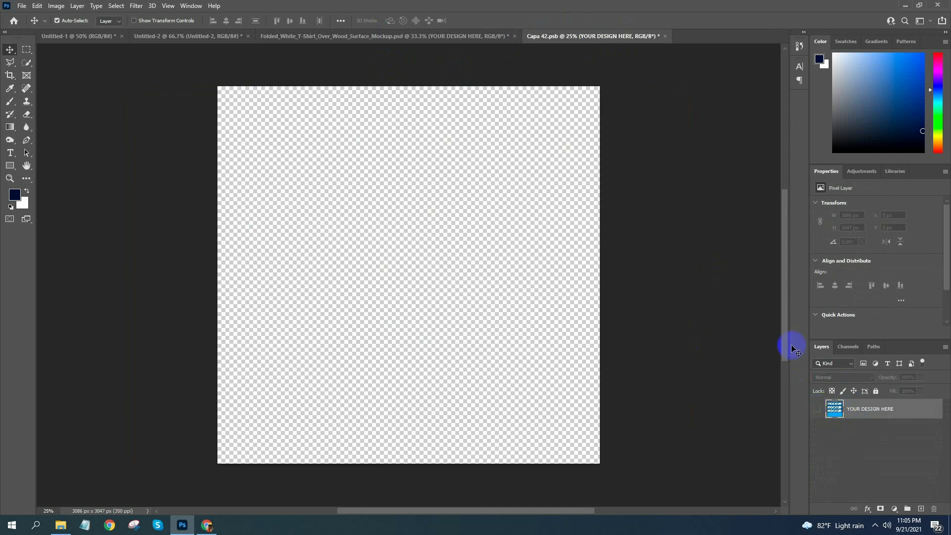
pyautogui.click(187, 36)
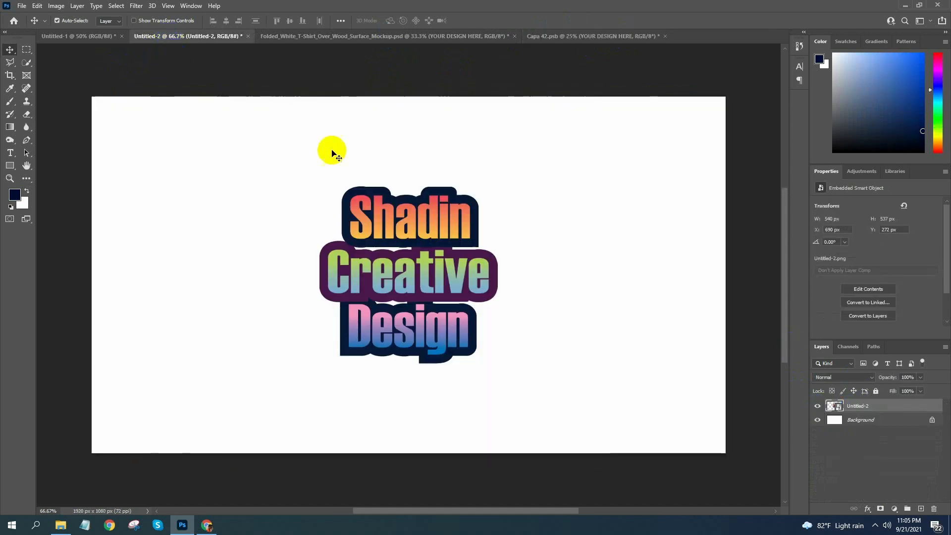
pyautogui.moveTo(393, 219); pyautogui.dragTo(424, 280)
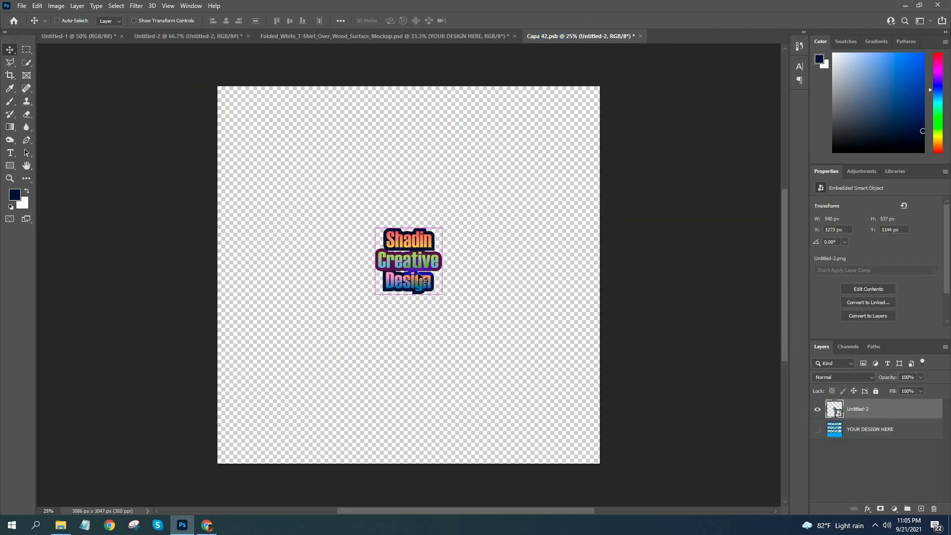
# Scale the lettering artwork proportionally to about 67% and position it near the center of the Capa 42.psb canvas
pyautogui.hotkey('ctrl', 't')
pyautogui.moveTo(475, 326); pyautogui.dragTo(631, 492)
pyautogui.moveTo(531, 351); pyautogui.dragTo(400, 227)
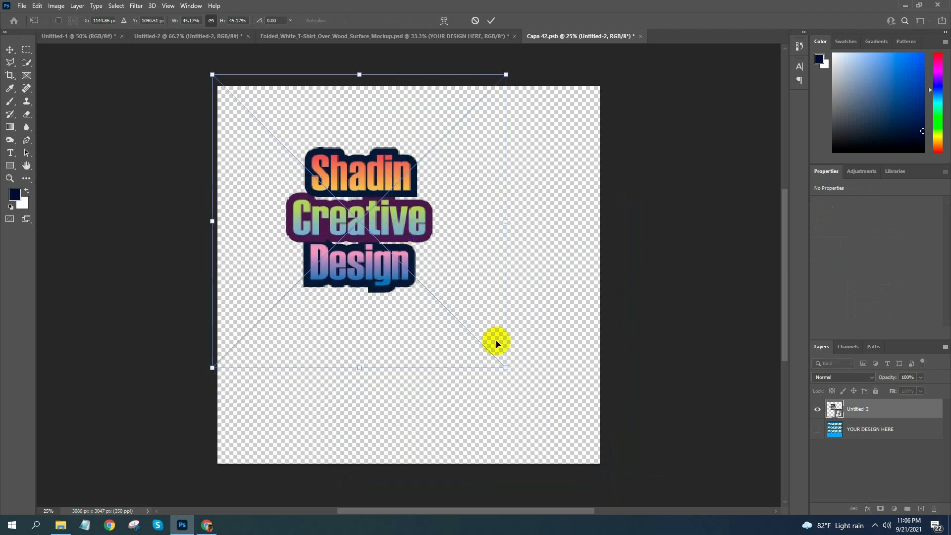
pyautogui.moveTo(506, 365); pyautogui.dragTo(622, 483)
pyautogui.moveTo(591, 447); pyautogui.dragTo(583, 427)
pyautogui.moveTo(616, 461); pyautogui.dragTo(649, 493)
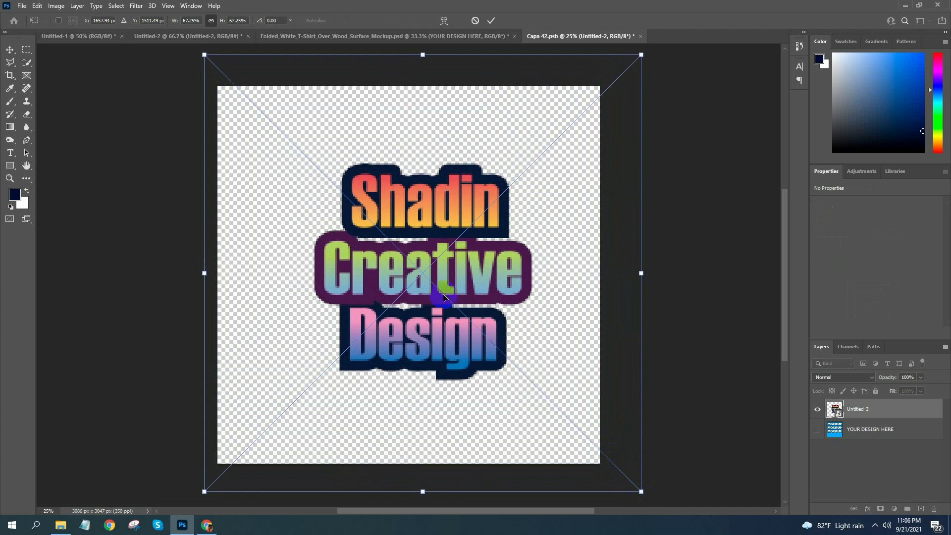
pyautogui.moveTo(440, 293); pyautogui.dragTo(430, 293)
pyautogui.press('Return')
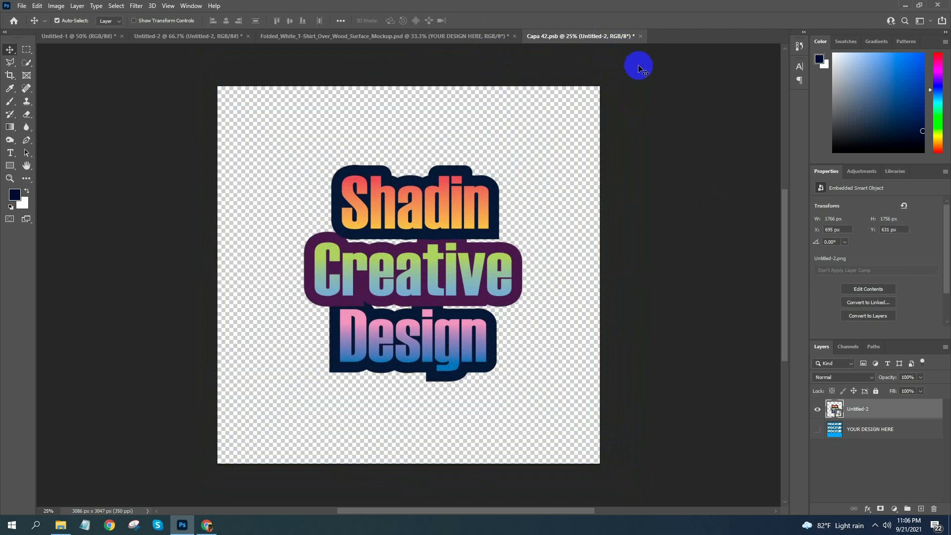
# Save and close Capa 42.psb, and bring up the folded T-shirt mockup document
pyautogui.click(640, 36)
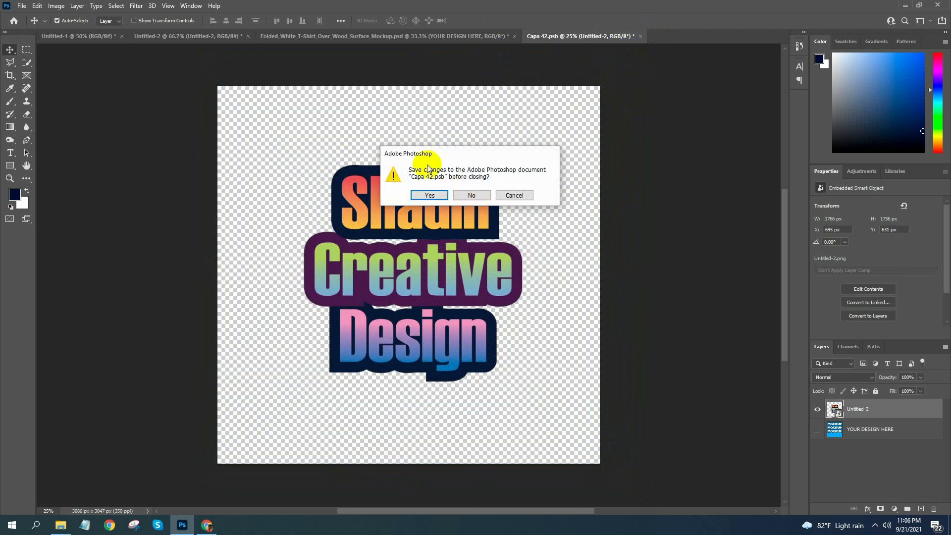
pyautogui.click(427, 195)
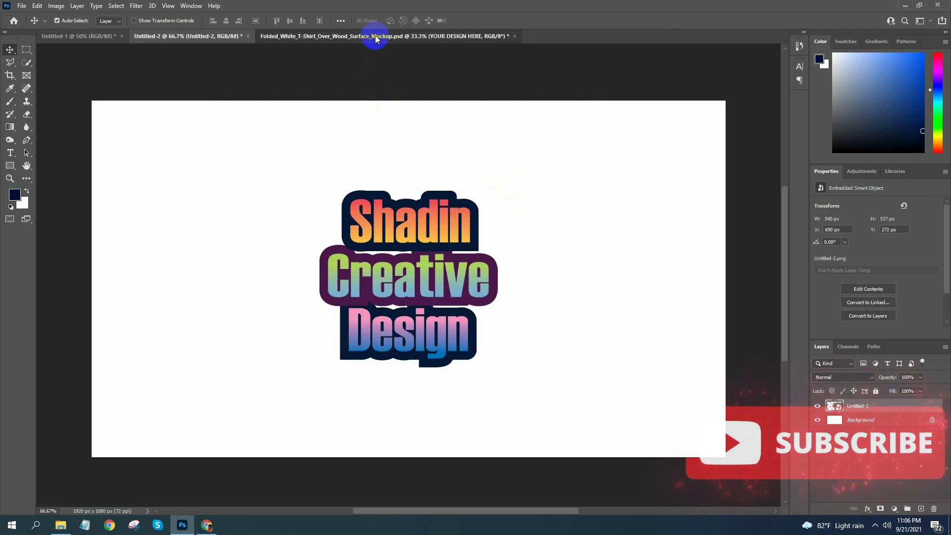
pyautogui.click(375, 36)
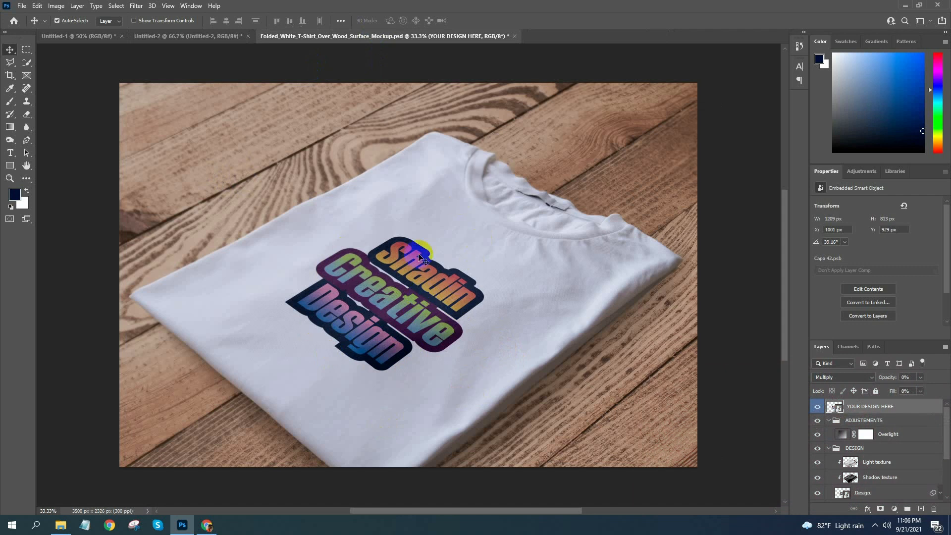
# Close the folded T-shirt mockup without saving and open the PSD from the white-t-shirt-model-back-view-mockup folder in Downloads
pyautogui.click(516, 36)
pyautogui.click(475, 191)
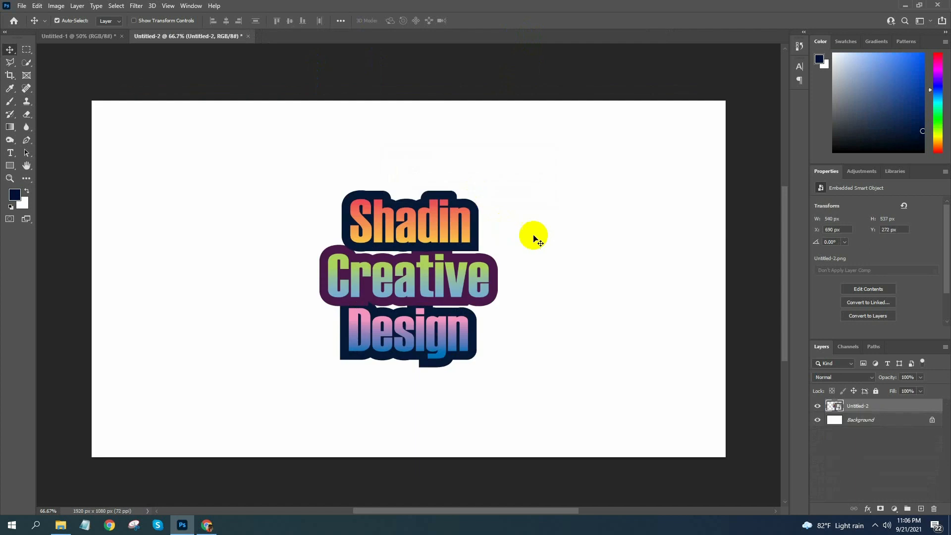
pyautogui.click(60, 525)
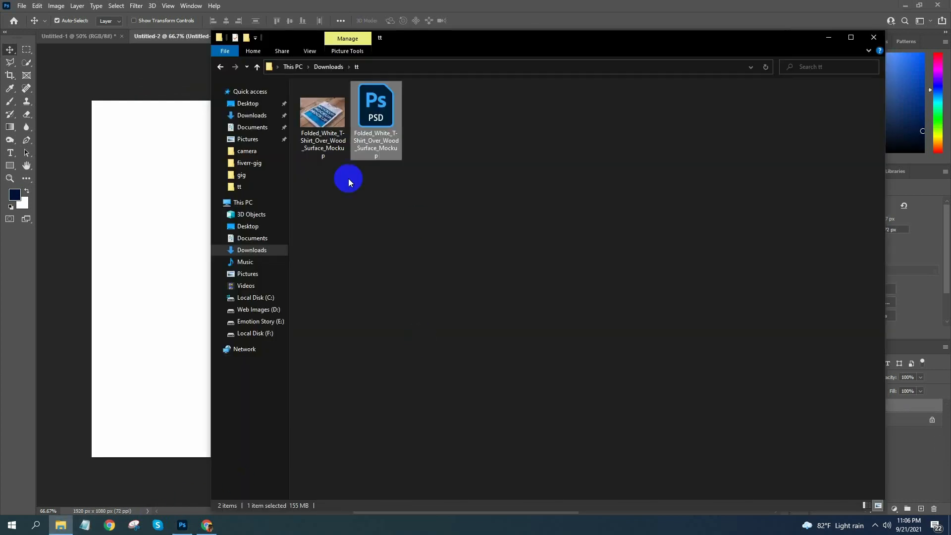
pyautogui.click(220, 65)
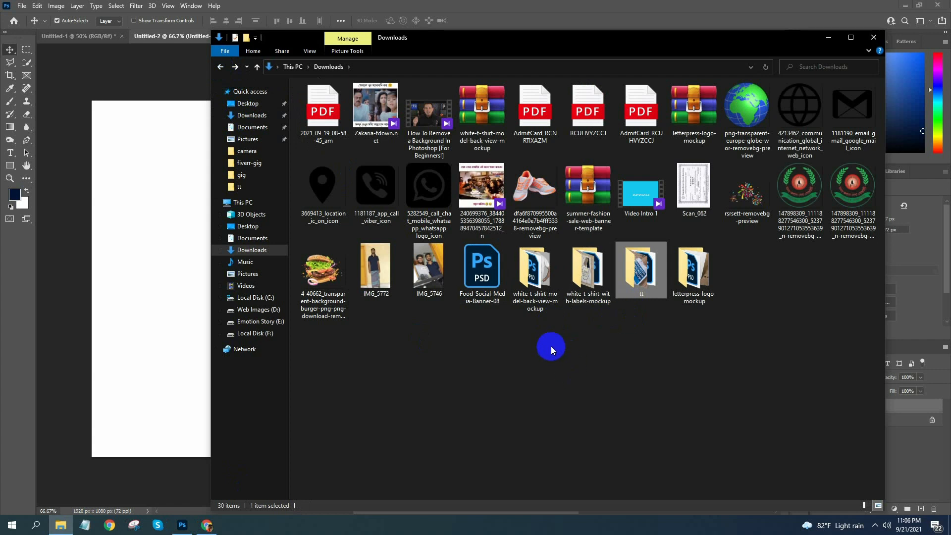
pyautogui.doubleClick(538, 276)
pyautogui.doubleClick(374, 111)
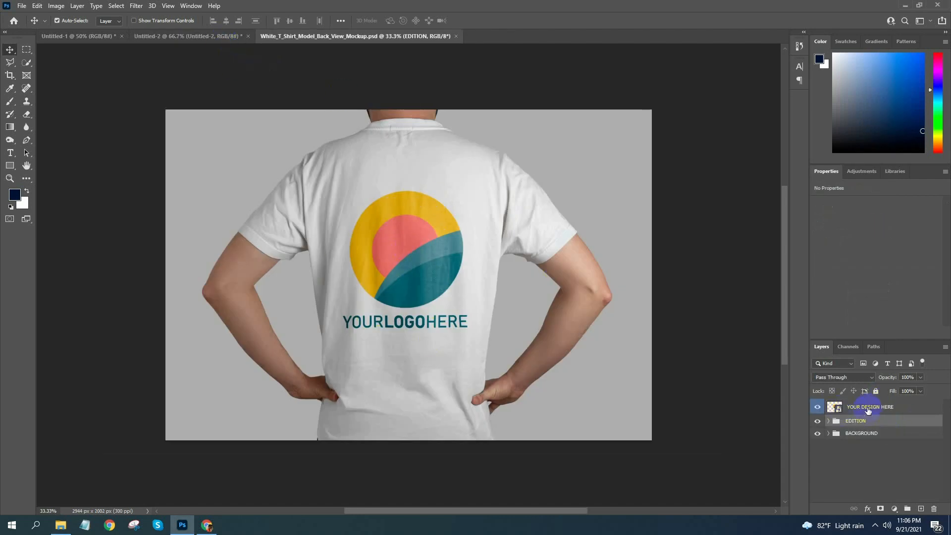
# Open the contents of the YOUR DESIGN HERE smart object and hide its Elipse 1 copia 3 and YOURLOGOHERE layers
pyautogui.doubleClick(836, 408)
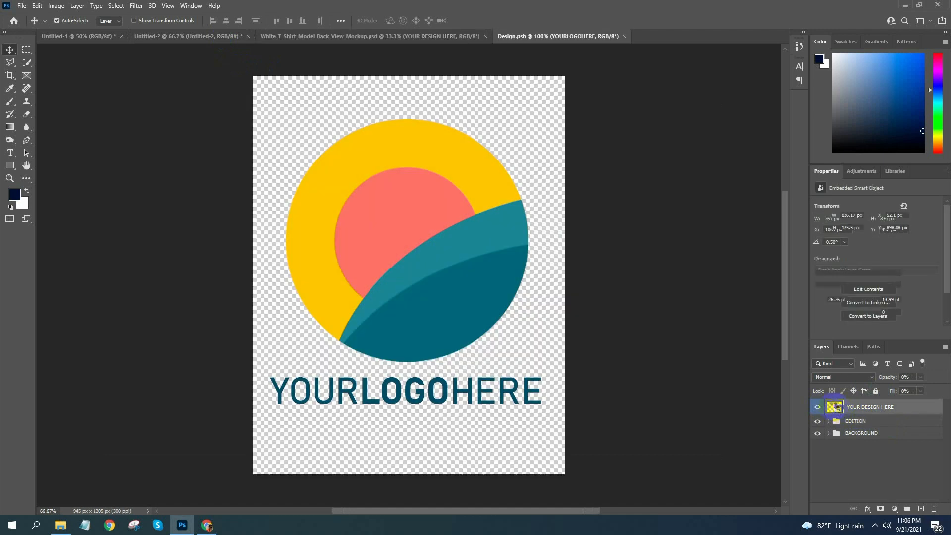
pyautogui.click(421, 232)
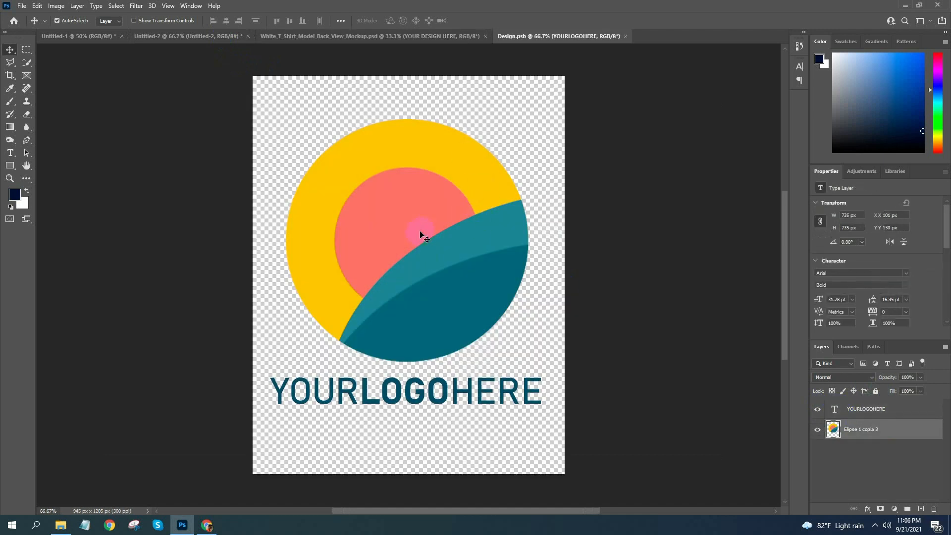
pyautogui.click(816, 429)
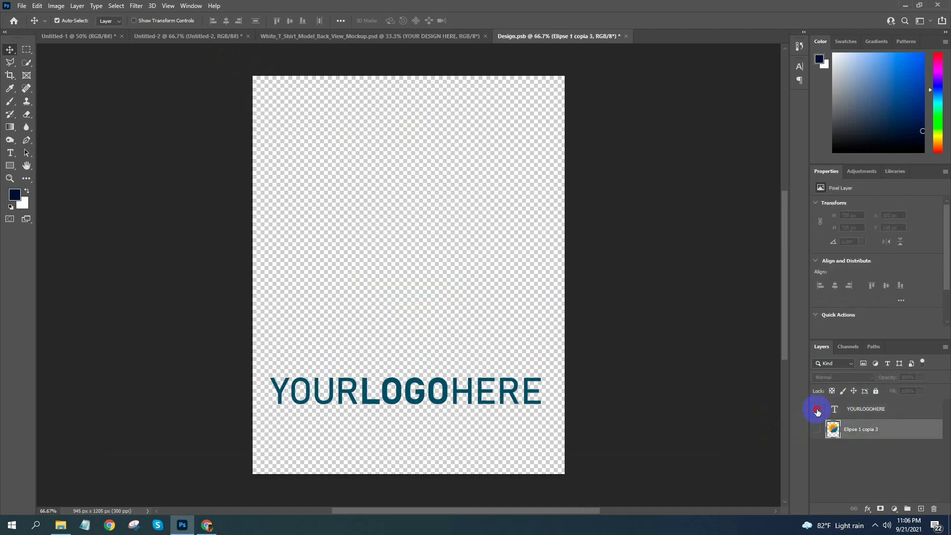
pyautogui.click(817, 410)
# Copy the lettering artwork from Untitled-2 into the upper half of Design.psb, then save and close Design.psb
pyautogui.click(221, 38)
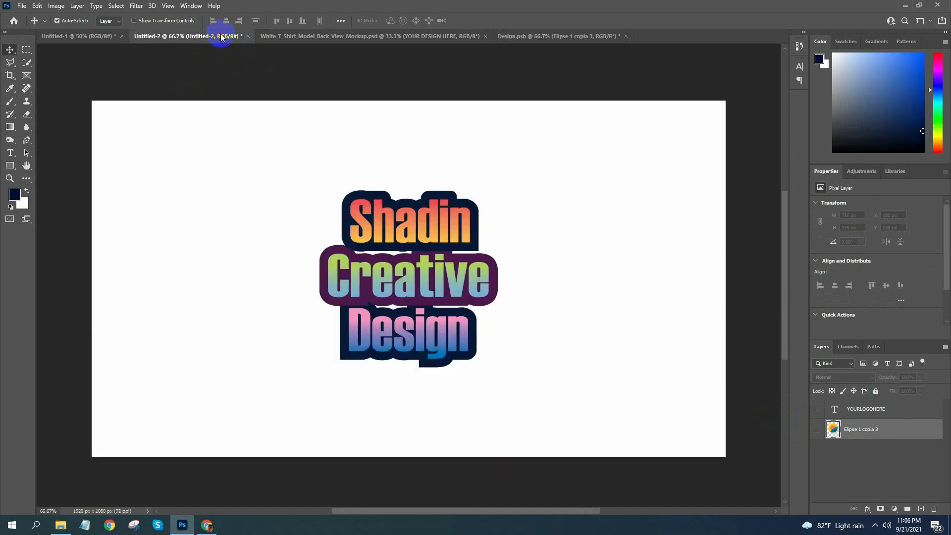
pyautogui.moveTo(422, 274); pyautogui.dragTo(406, 227)
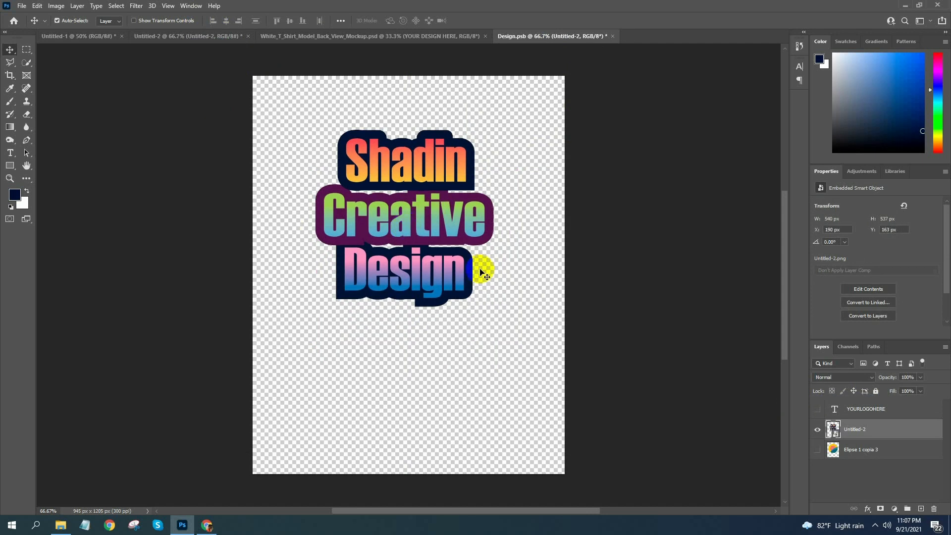
pyautogui.click(613, 36)
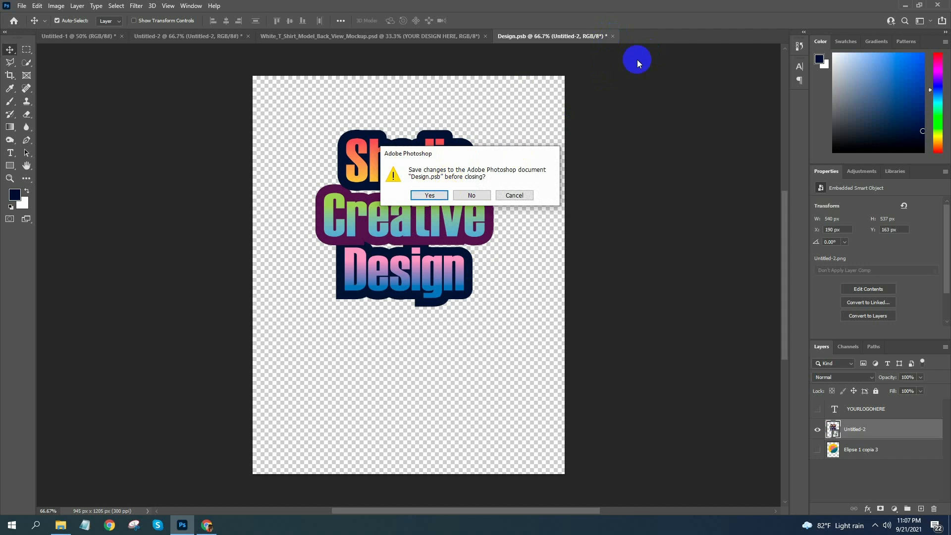
pyautogui.click(429, 196)
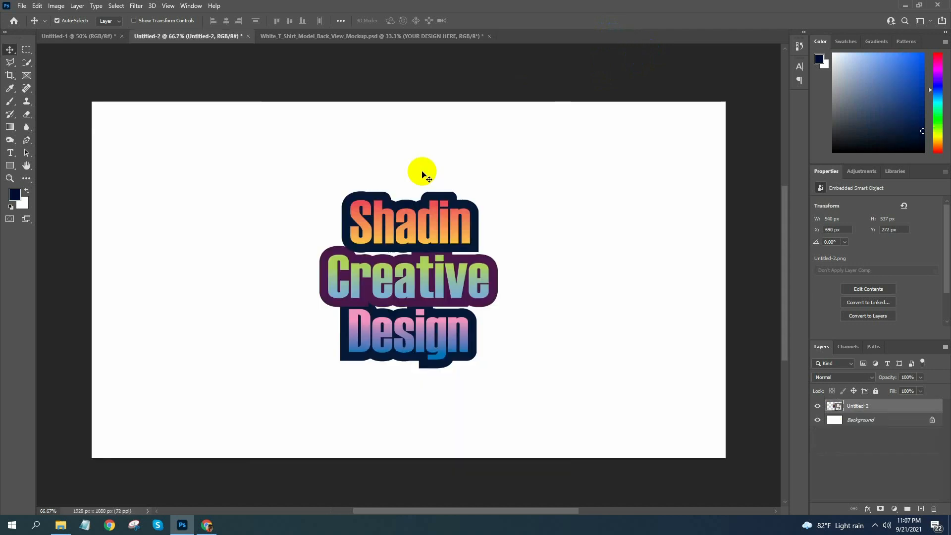
pyautogui.click(395, 36)
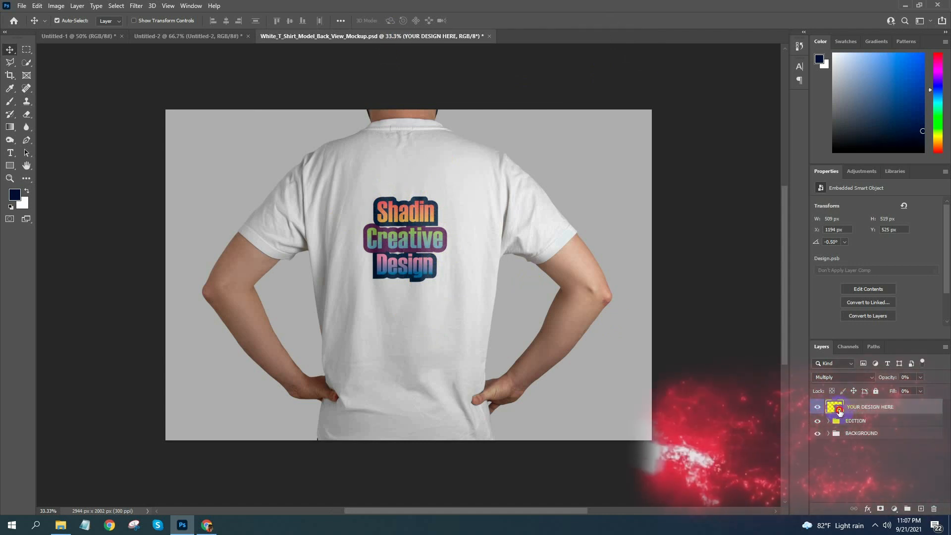
# Reopen the YOUR DESIGN HERE smart object and scale the lettering proportionally to about 34.66%, centered horizontally near the canvas's upper edge
pyautogui.doubleClick(840, 410)
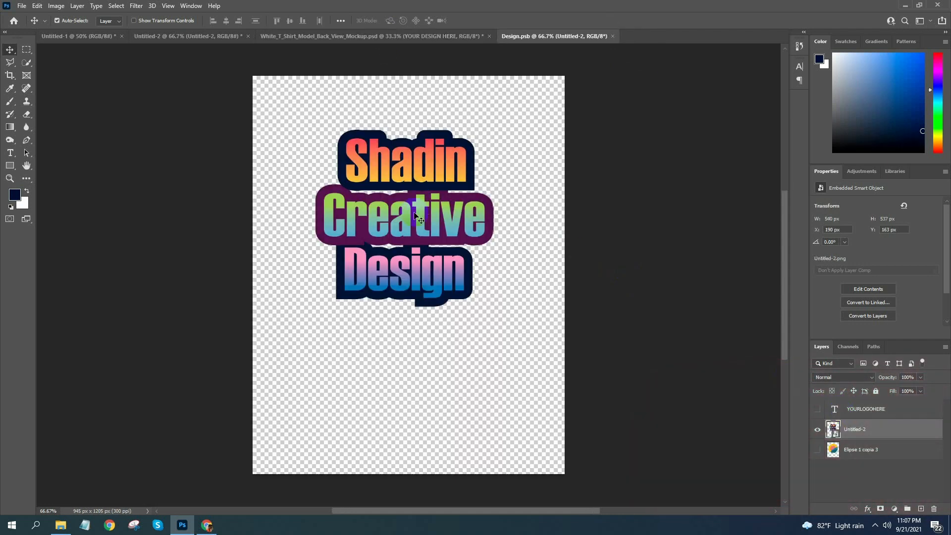
pyautogui.press('ctrl')
pyautogui.hotkey('ctrl', 't')
pyautogui.moveTo(580, 395); pyautogui.dragTo(686, 493)
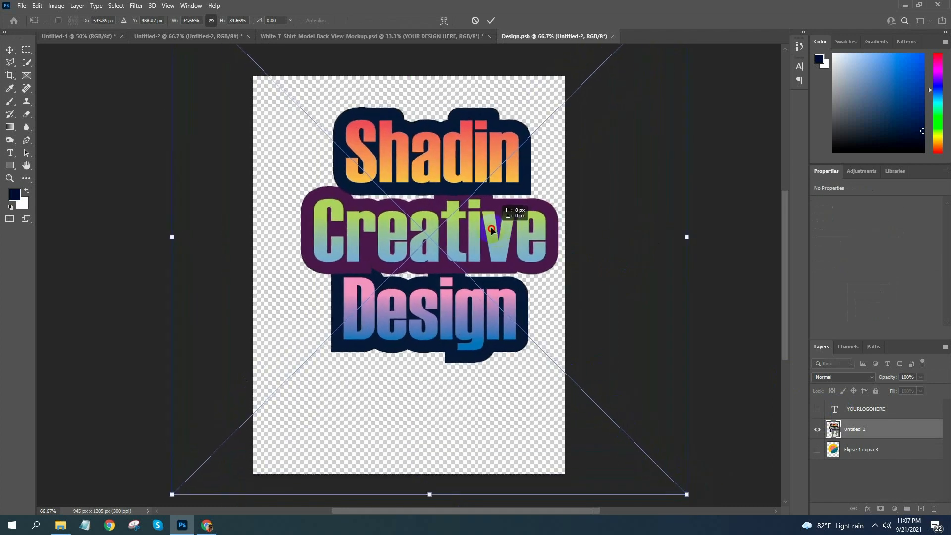
pyautogui.moveTo(500, 235); pyautogui.dragTo(477, 214)
pyautogui.press('Return')
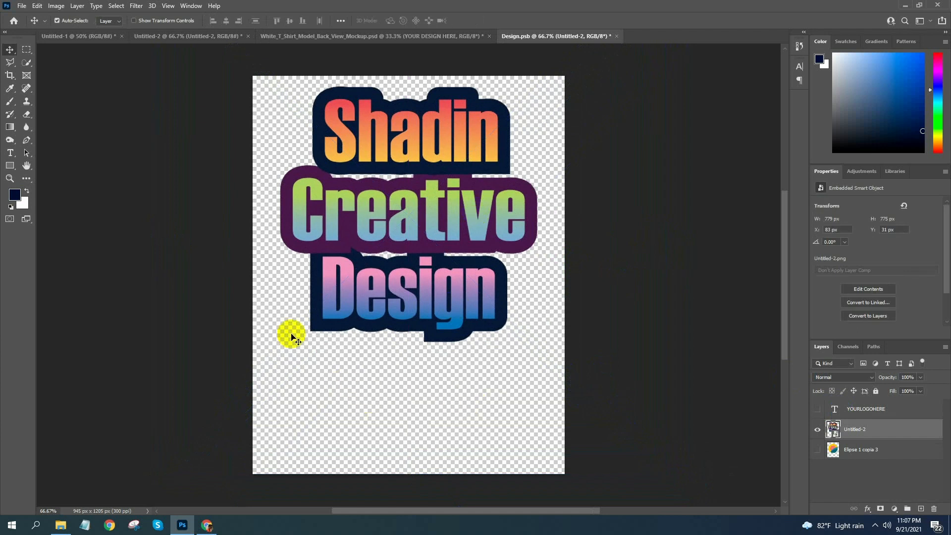
# Add a Lorem Ipsum text line and position it below the lettering, aligned with the lettering's left edge
pyautogui.click(10, 152)
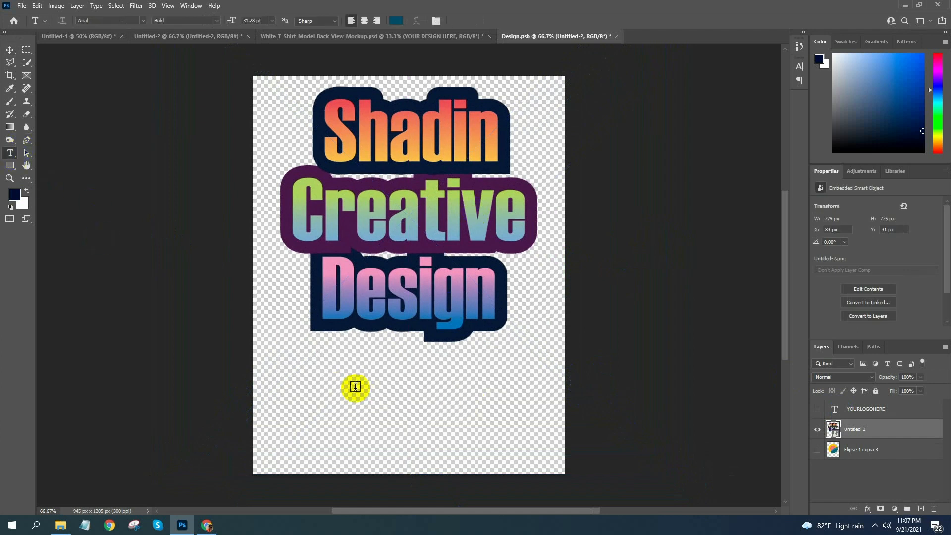
pyautogui.click(342, 398)
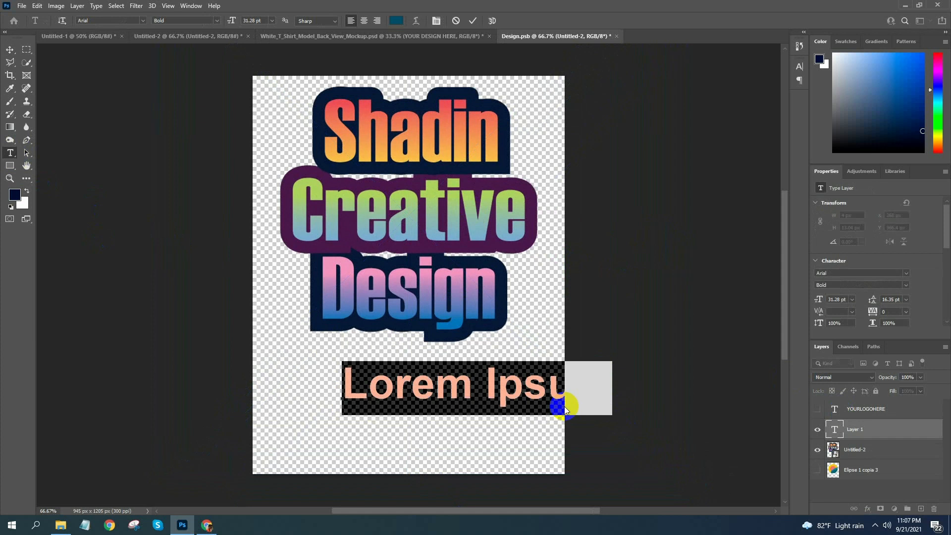
pyautogui.click(473, 398)
pyautogui.click(10, 50)
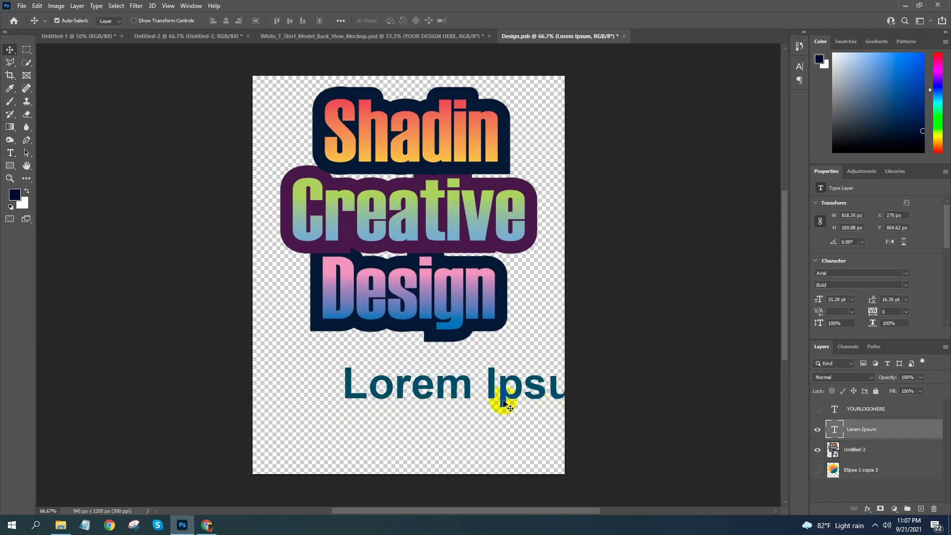
pyautogui.moveTo(501, 399); pyautogui.dragTo(441, 418)
pyautogui.moveTo(441, 416); pyautogui.dragTo(441, 416)
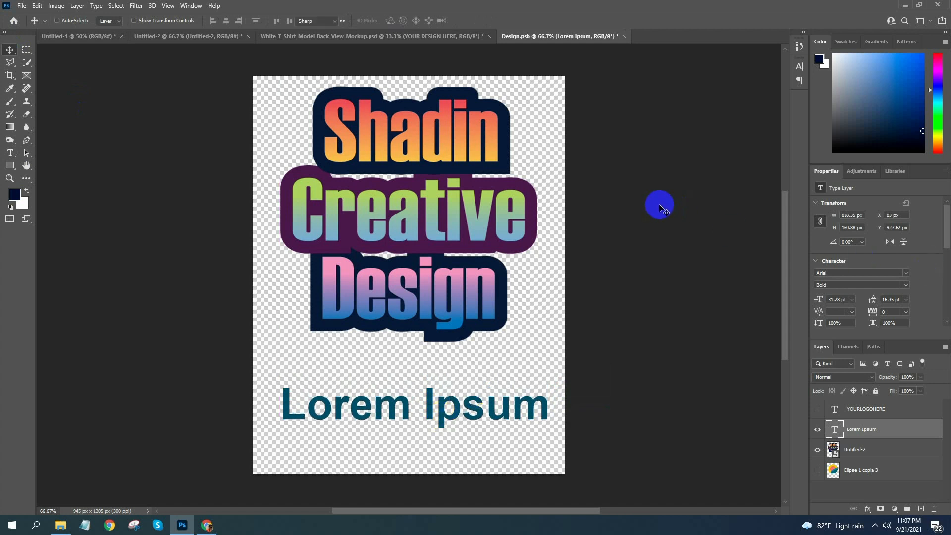
# Leave the Lorem Ipsum text as it is, and save and close Design.psb
pyautogui.press('Return')
pyautogui.click(479, 424)
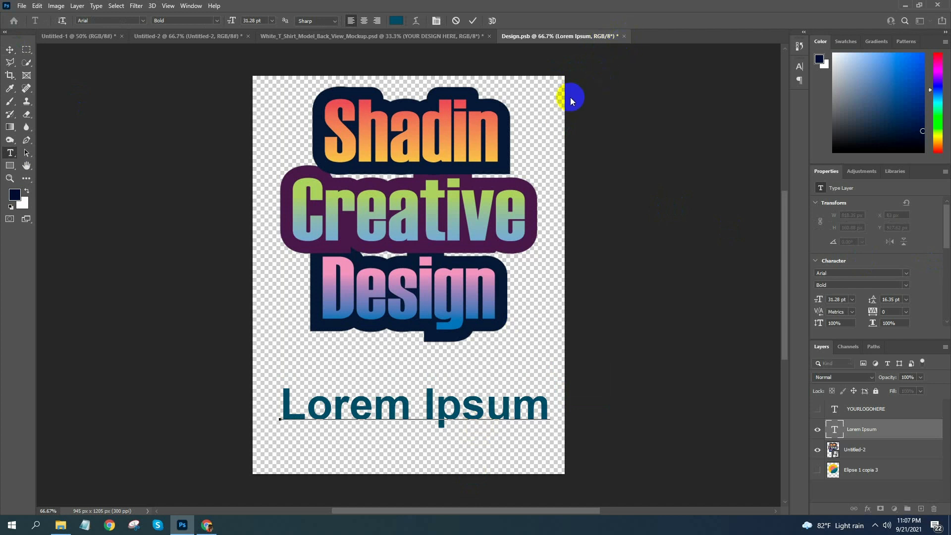
pyautogui.click(9, 50)
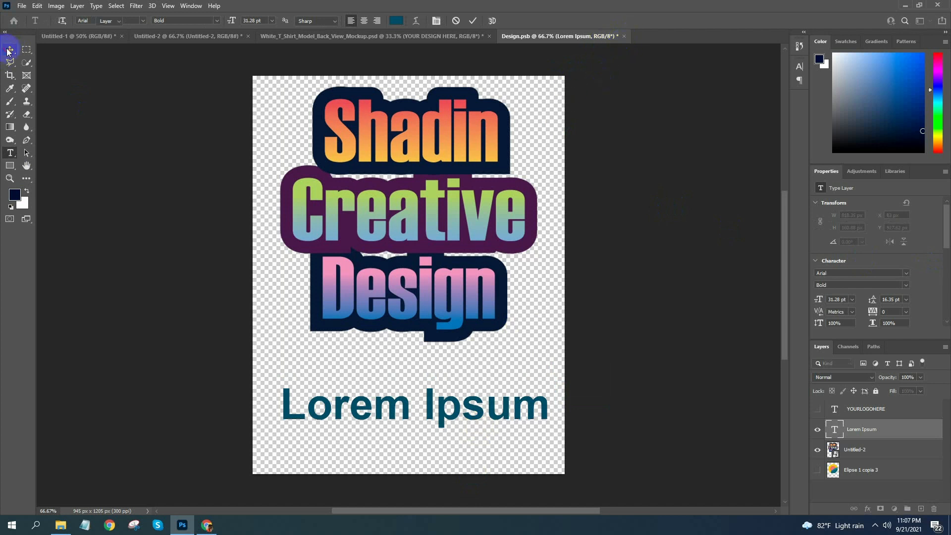
pyautogui.click(624, 37)
pyautogui.click(423, 196)
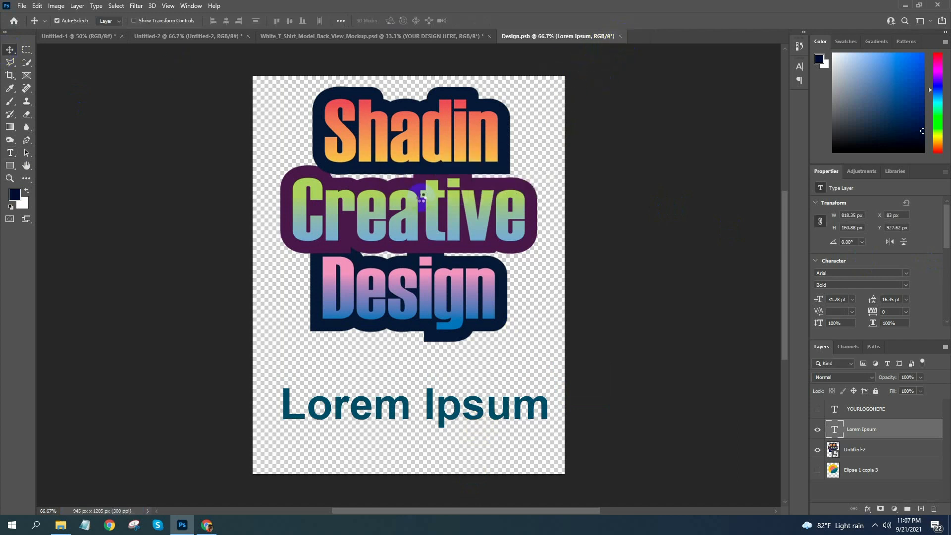